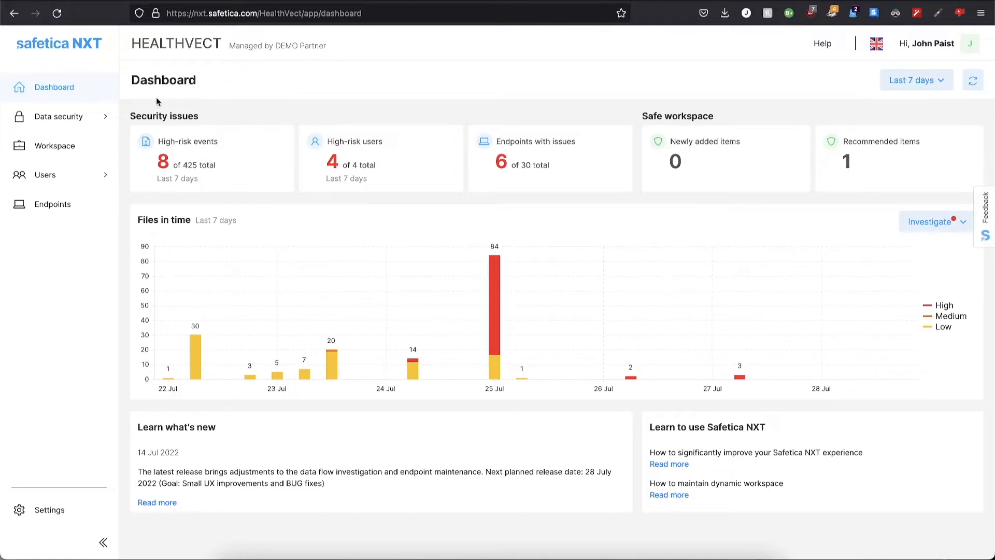
# Open the SSN's - US & CA definition for editing within its category in the data security section's sensitive data.
pyautogui.click(53, 120)
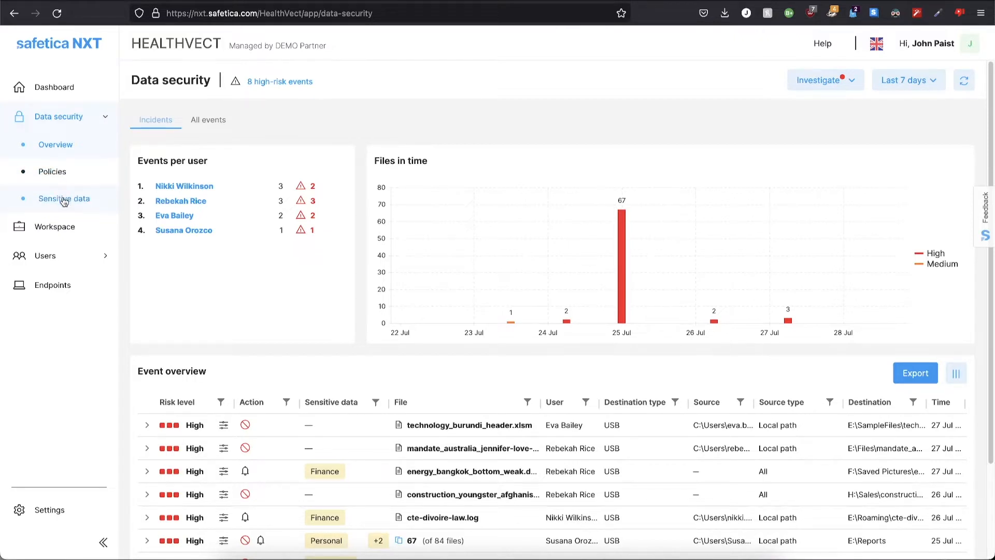
pyautogui.click(49, 170)
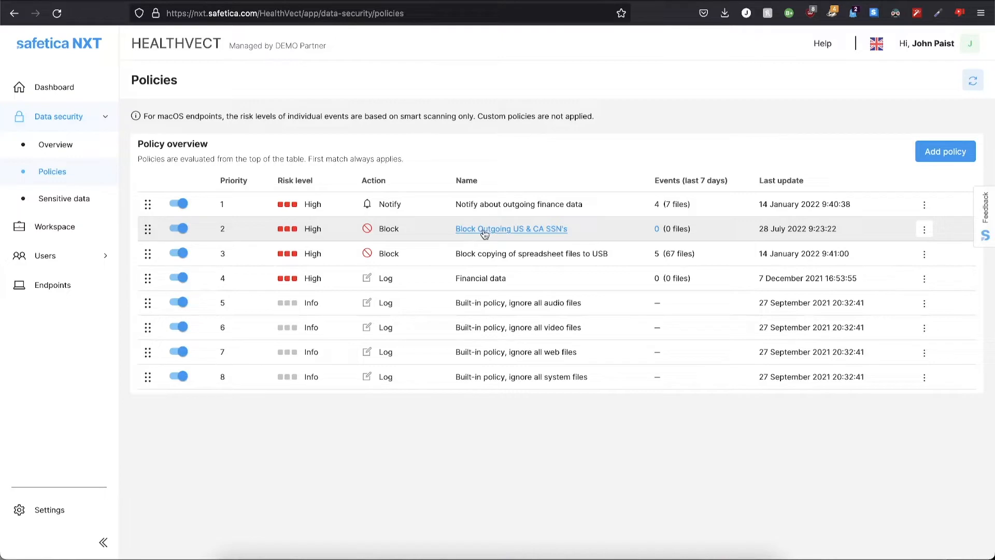
pyautogui.click(78, 204)
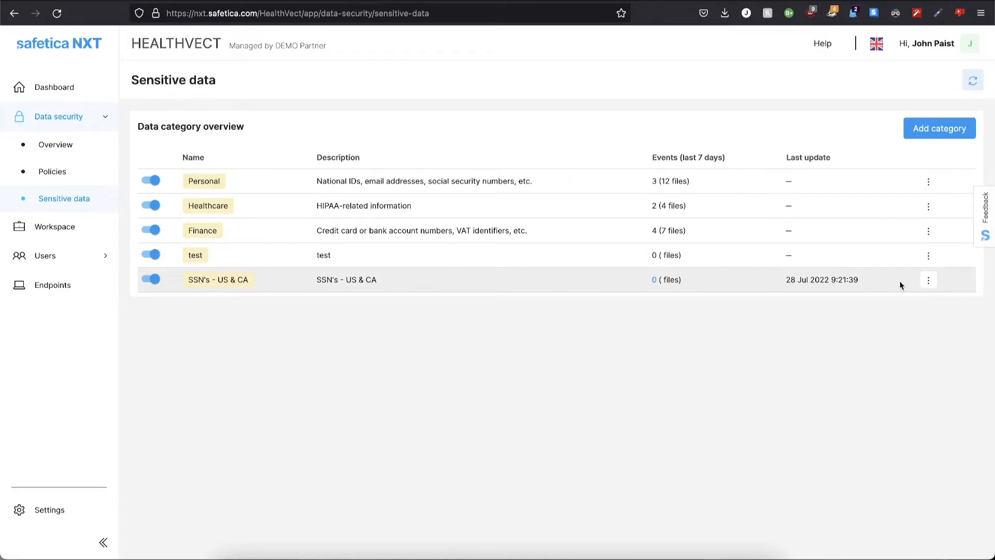
pyautogui.click(928, 281)
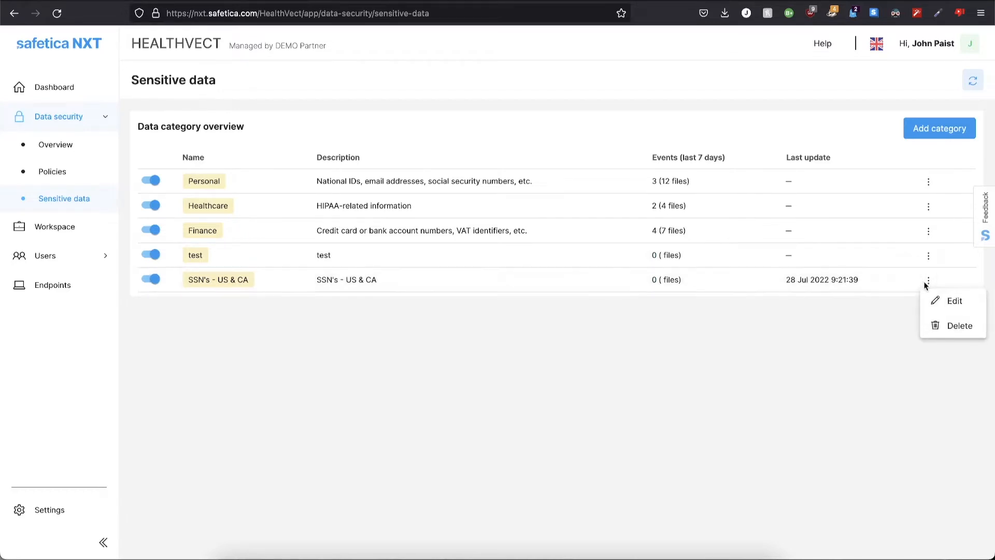
pyautogui.click(944, 300)
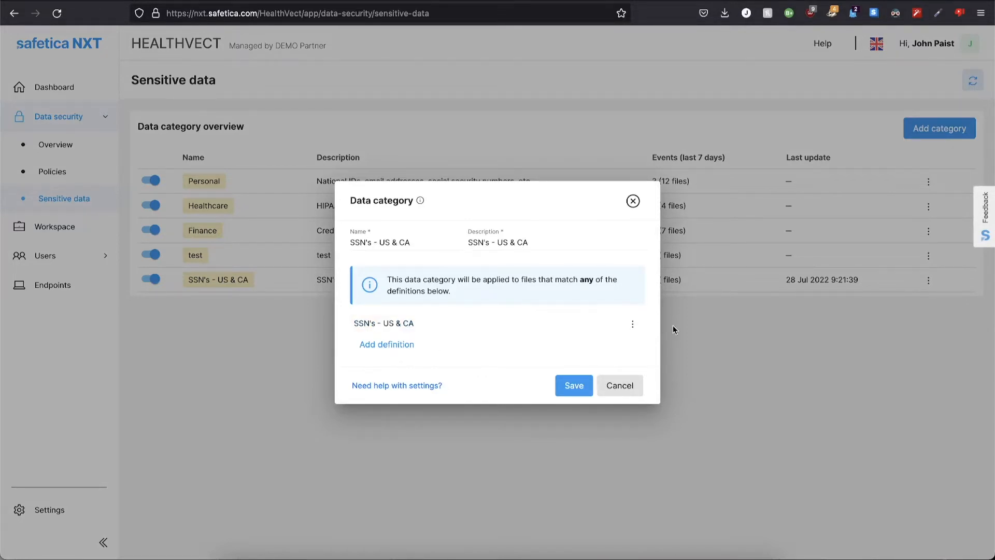
pyautogui.click(633, 325)
pyautogui.click(641, 344)
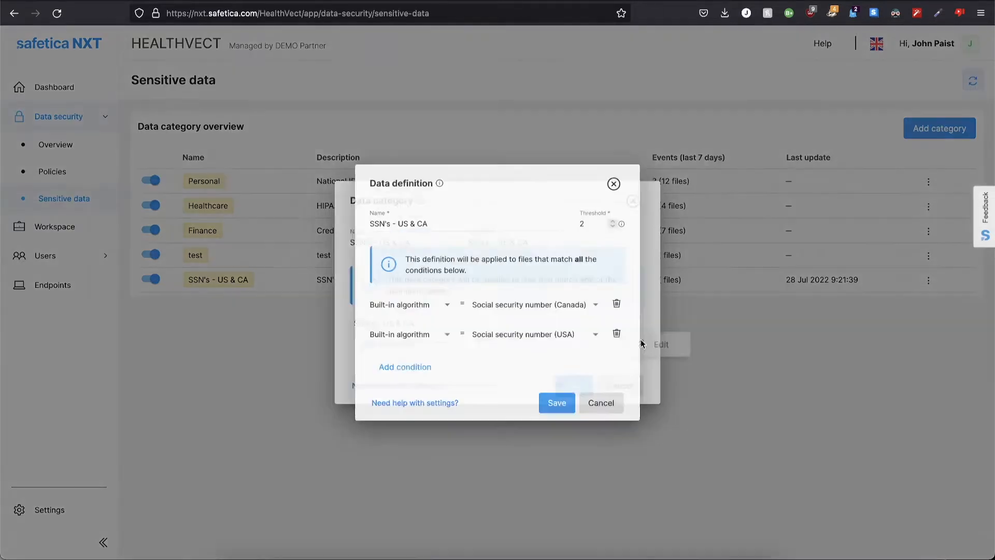
# Remove the Social security number (Canada) condition from the definition and check which condition types are available for the remaining one.
pyautogui.click(621, 305)
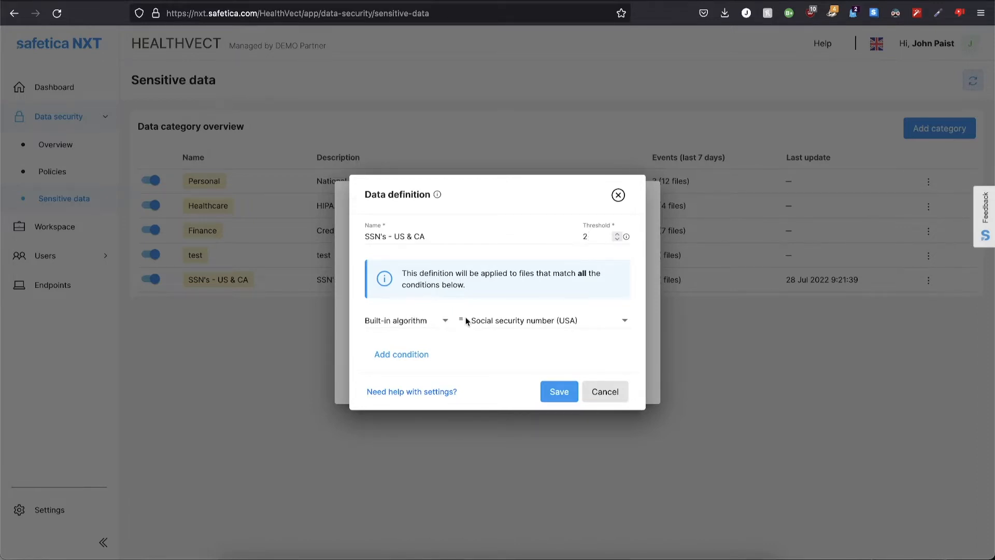
pyautogui.click(442, 322)
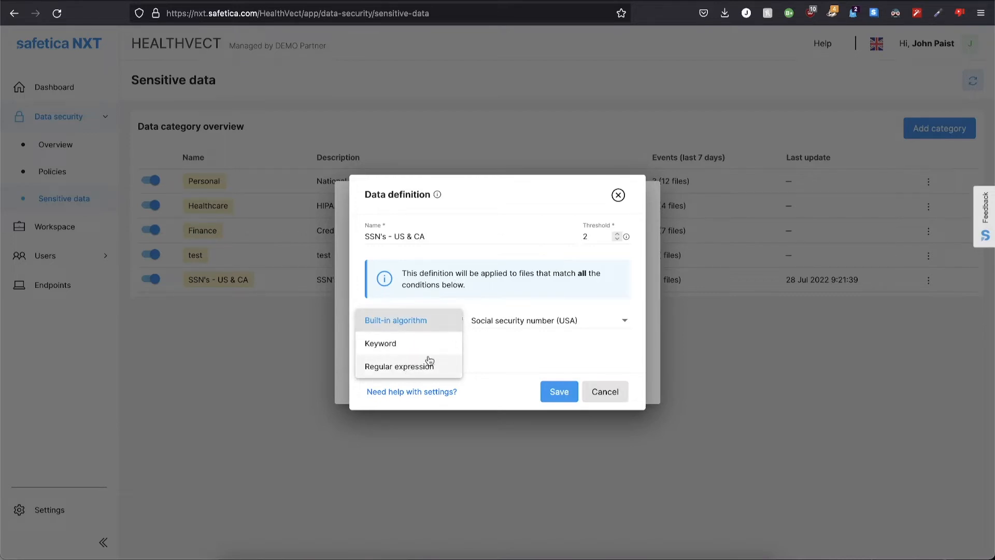
pyautogui.click(492, 346)
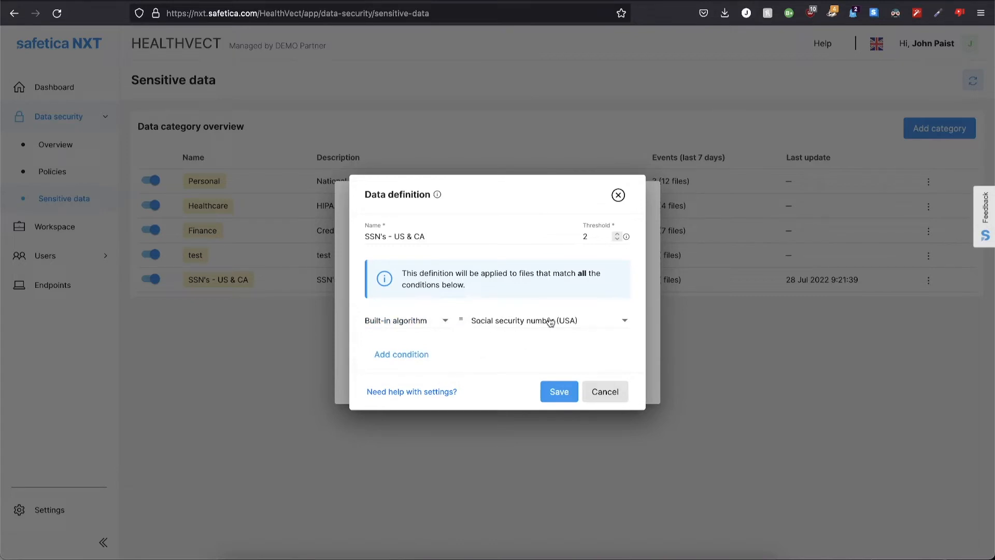
# Add a Built-in algorithm condition for Social security number (Canada) to the data definition.
pyautogui.click(421, 354)
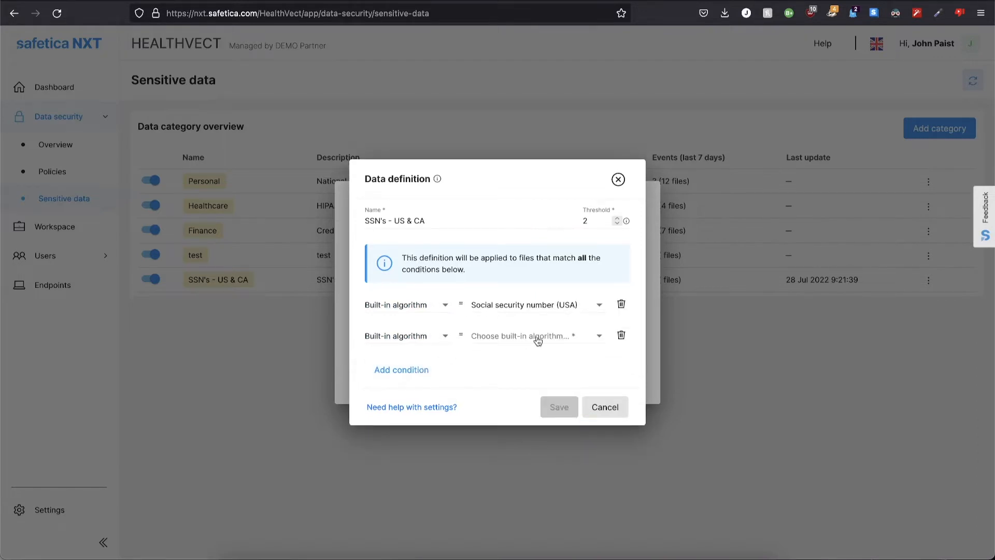
pyautogui.click(555, 336)
pyautogui.scroll(-10, 560, 377)
pyautogui.scroll(1, 560, 377)
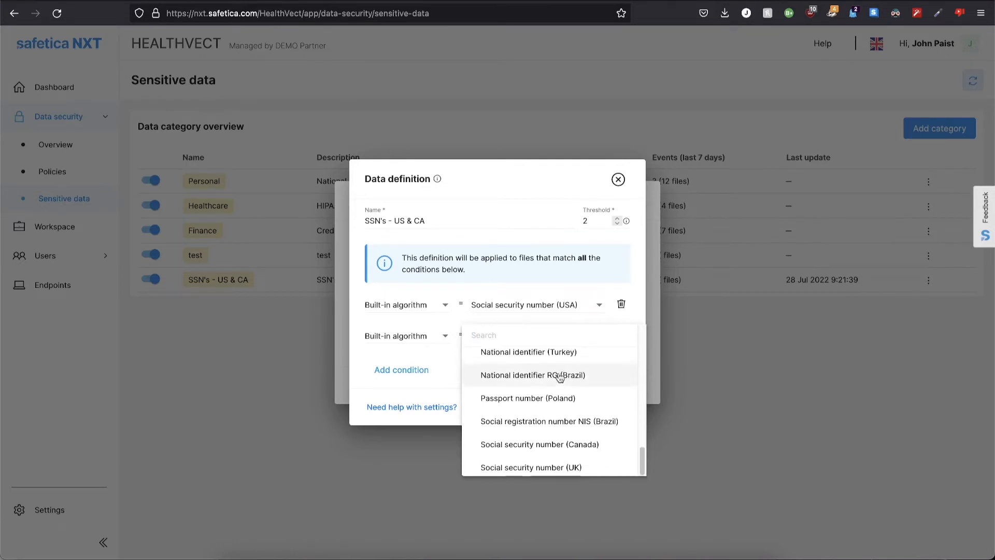
pyautogui.scroll(-1, 560, 379)
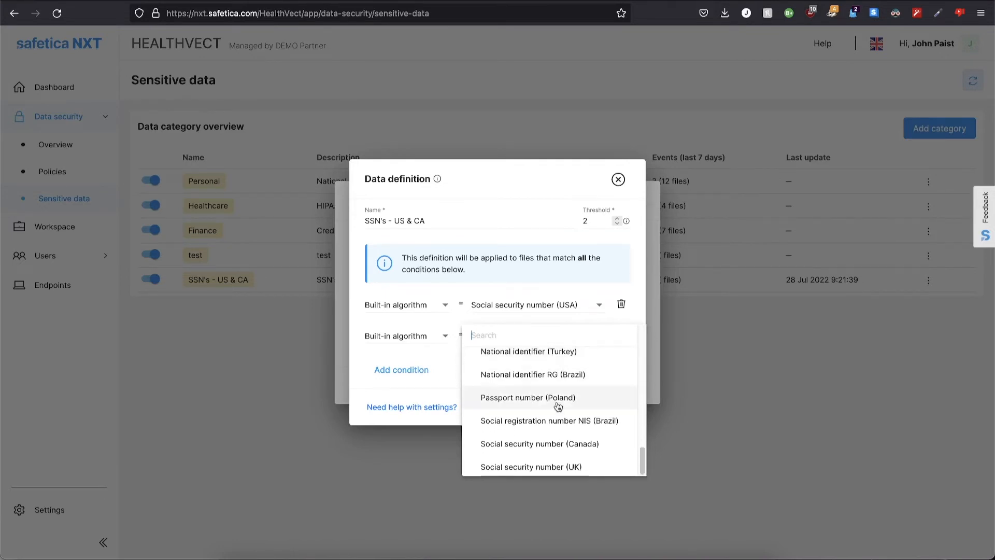
pyautogui.click(532, 447)
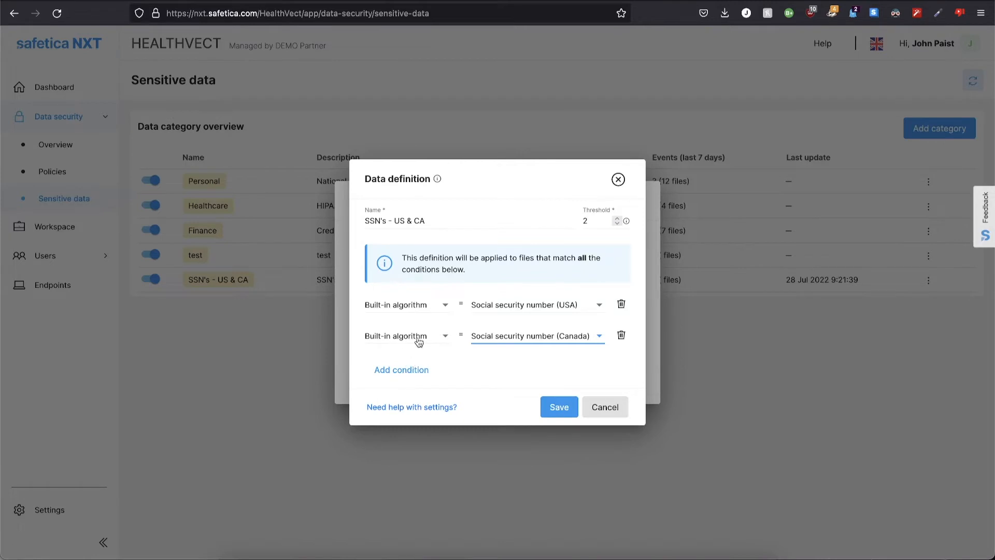
pyautogui.click(412, 368)
pyautogui.click(413, 357)
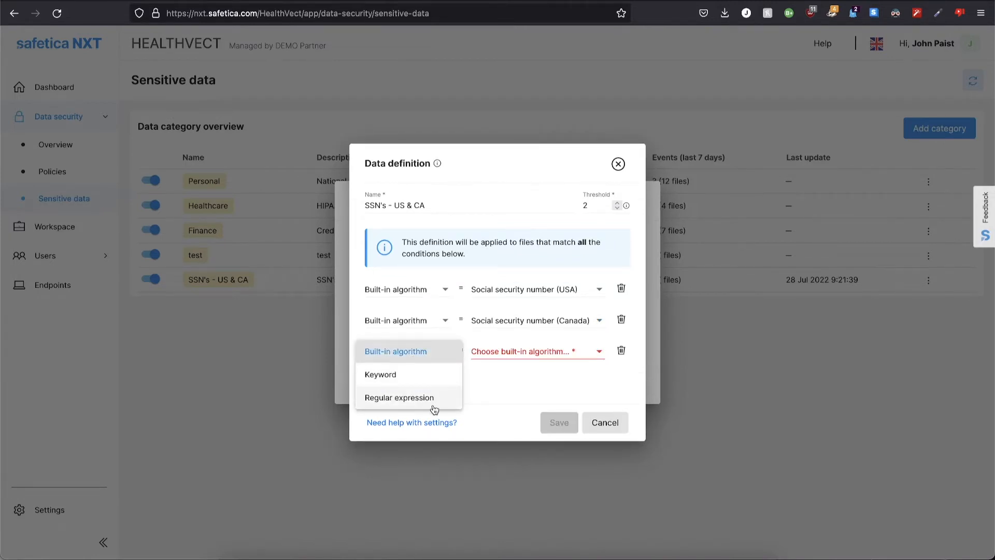
pyautogui.click(498, 394)
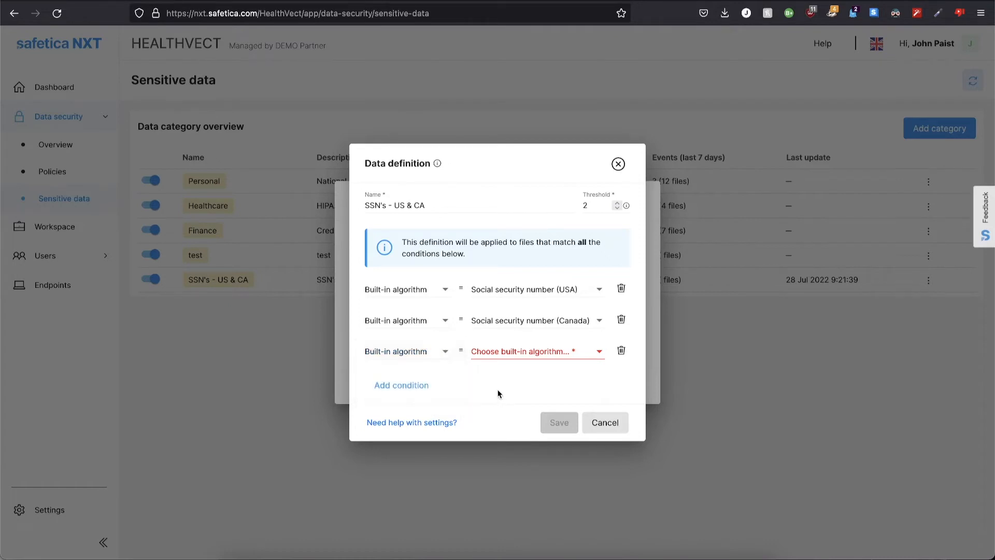
pyautogui.click(621, 354)
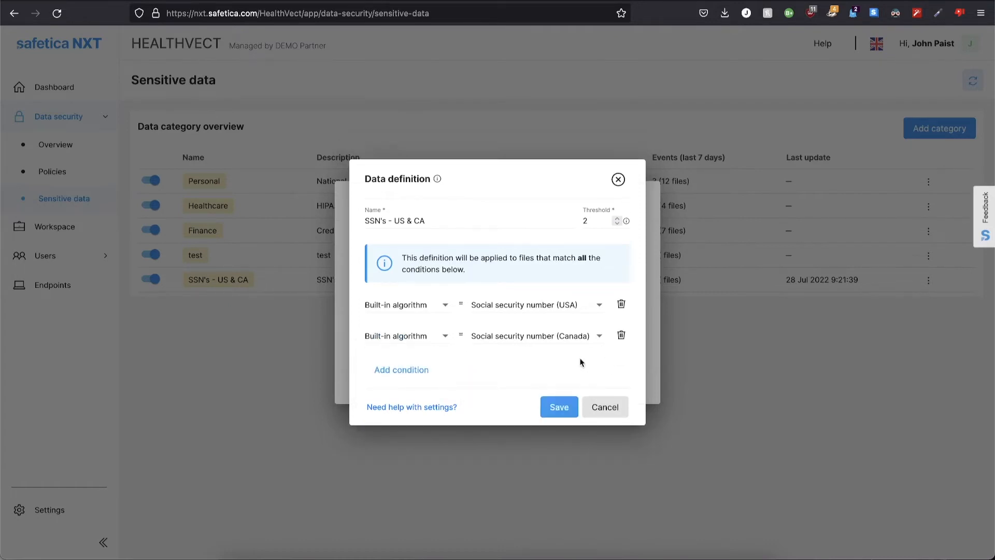
# Save the SSN's - US & CA data definition and the data category that contains it.
pyautogui.click(555, 409)
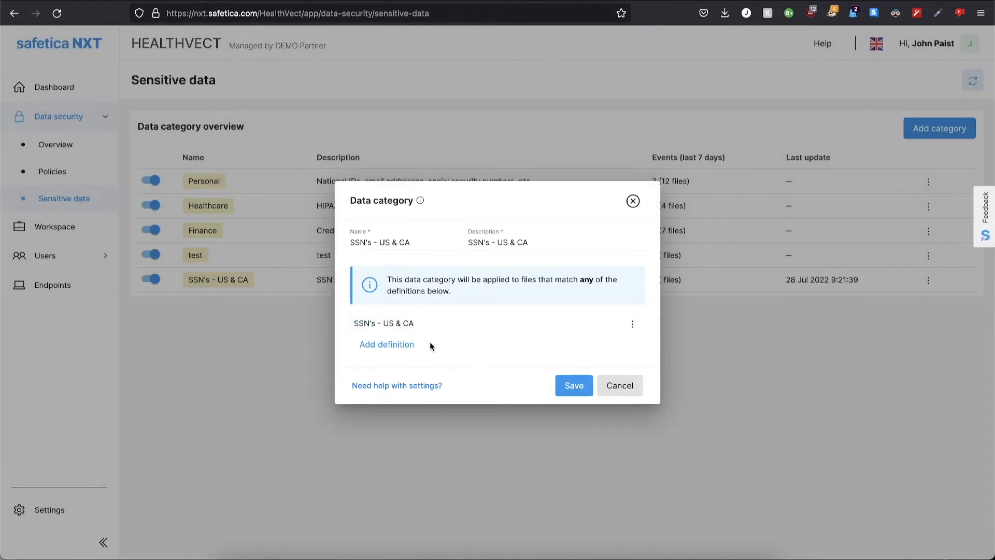
pyautogui.click(577, 386)
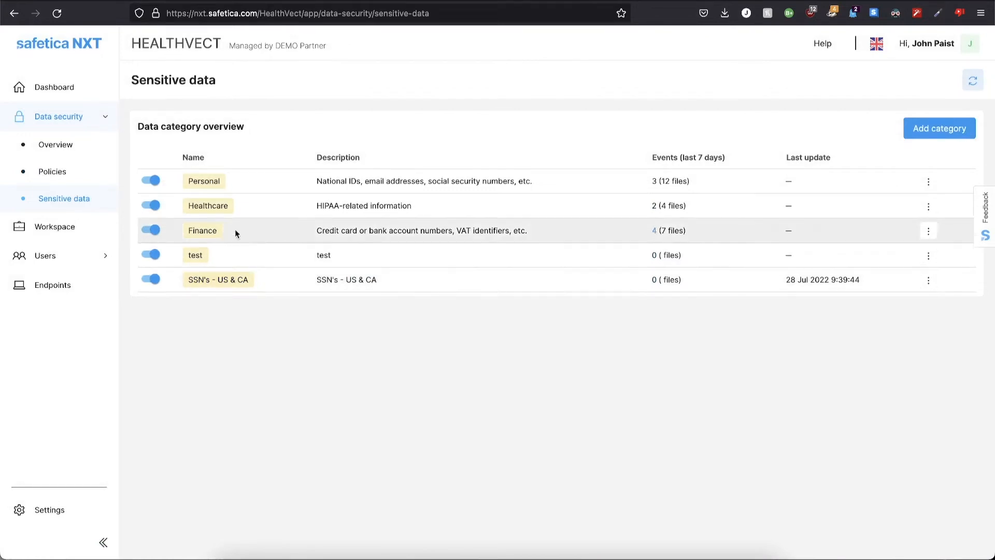
# Open the Block Outgoing US & CA SSN's policy for editing and choose Log and block as its action.
pyautogui.click(64, 177)
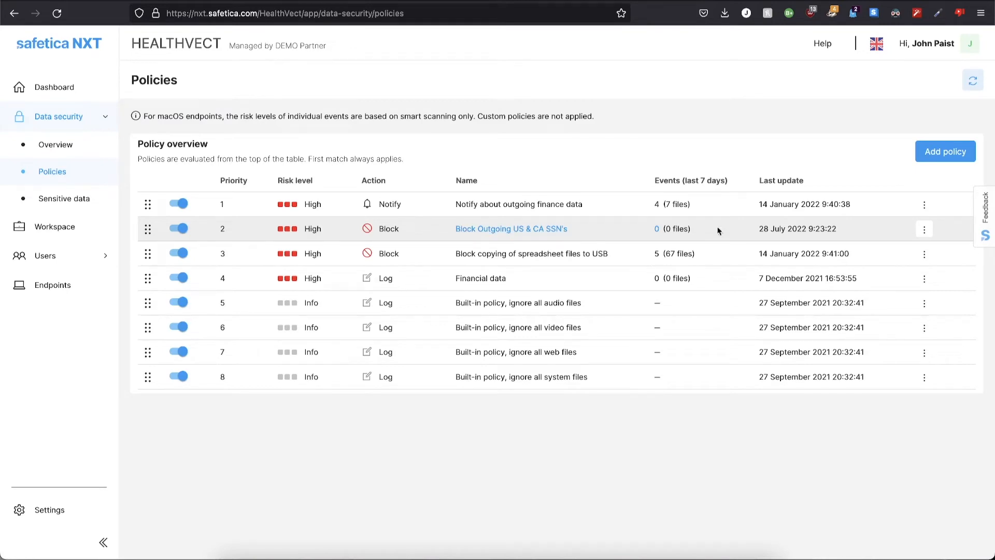
pyautogui.click(924, 229)
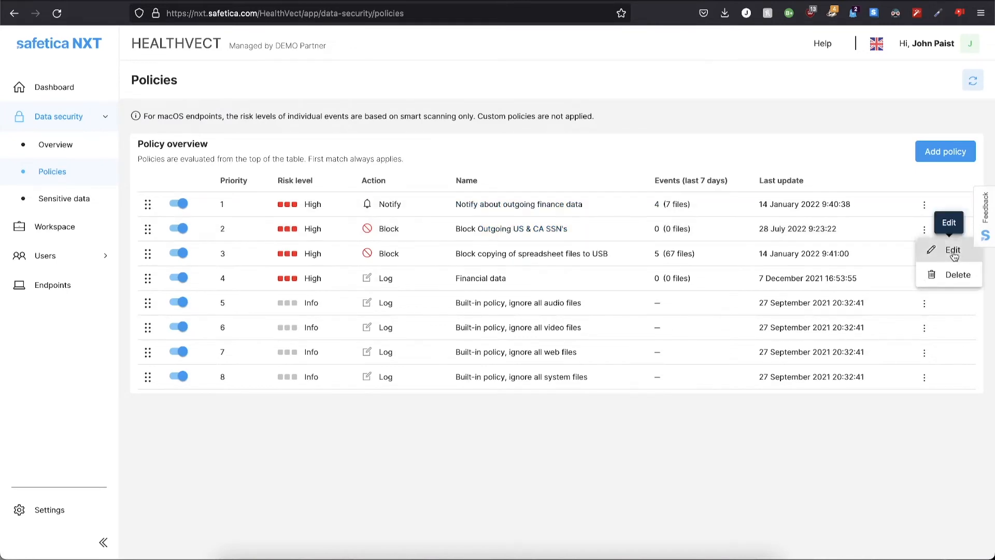
pyautogui.click(952, 250)
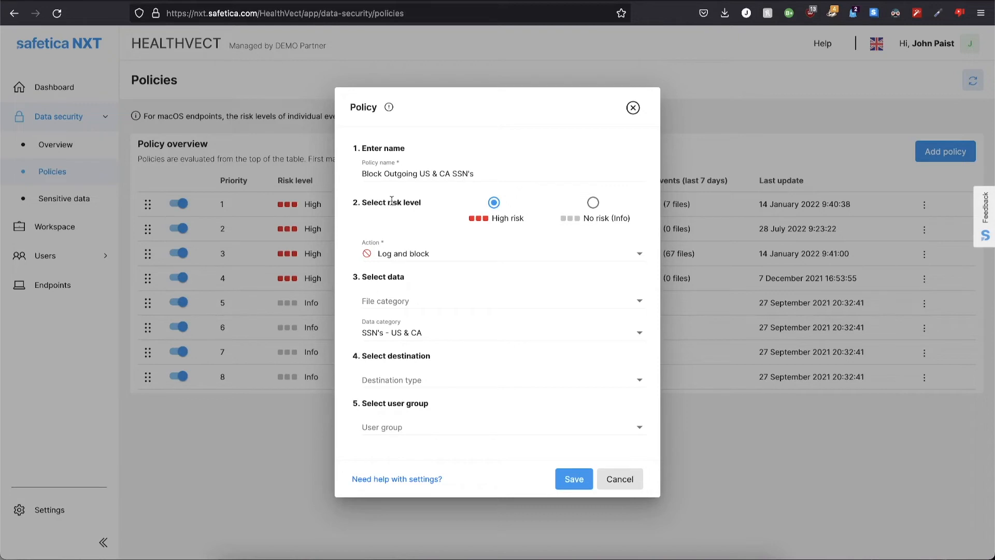
pyautogui.click(421, 256)
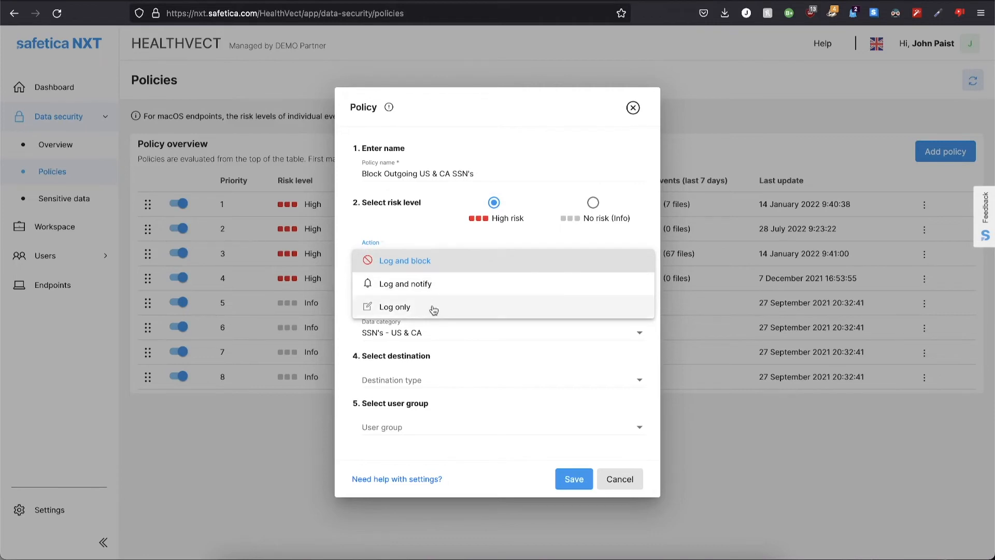
pyautogui.click(429, 262)
# Look through the policy's available file categories and choose the blank option (--).
pyautogui.click(402, 306)
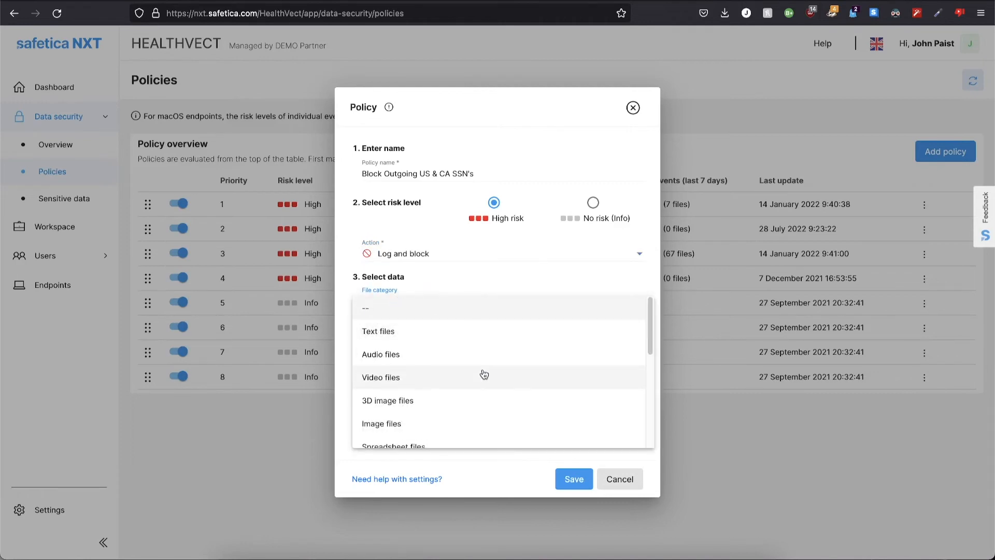
pyautogui.scroll(-3, 523, 389)
pyautogui.scroll(-2, 523, 390)
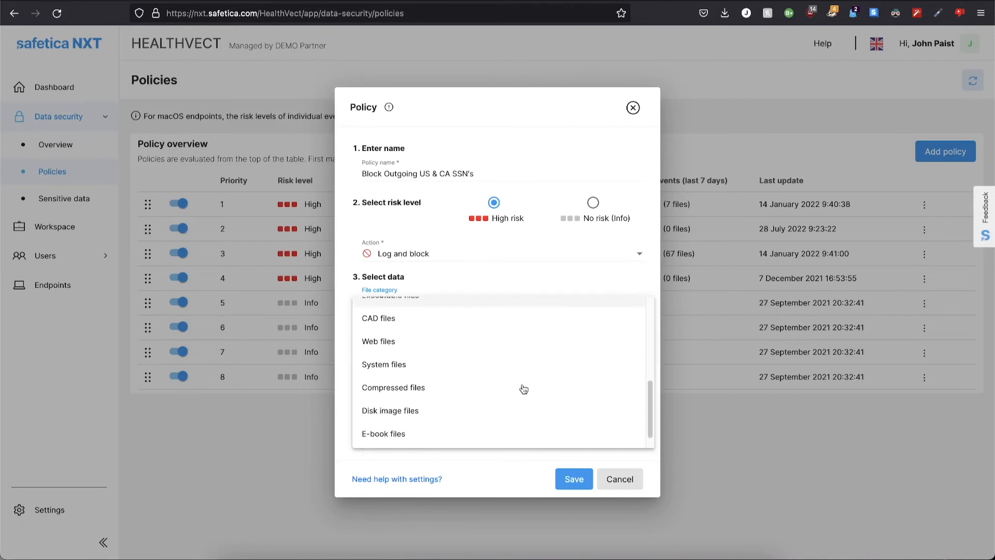
pyautogui.scroll(5, 524, 389)
pyautogui.scroll(1, 524, 389)
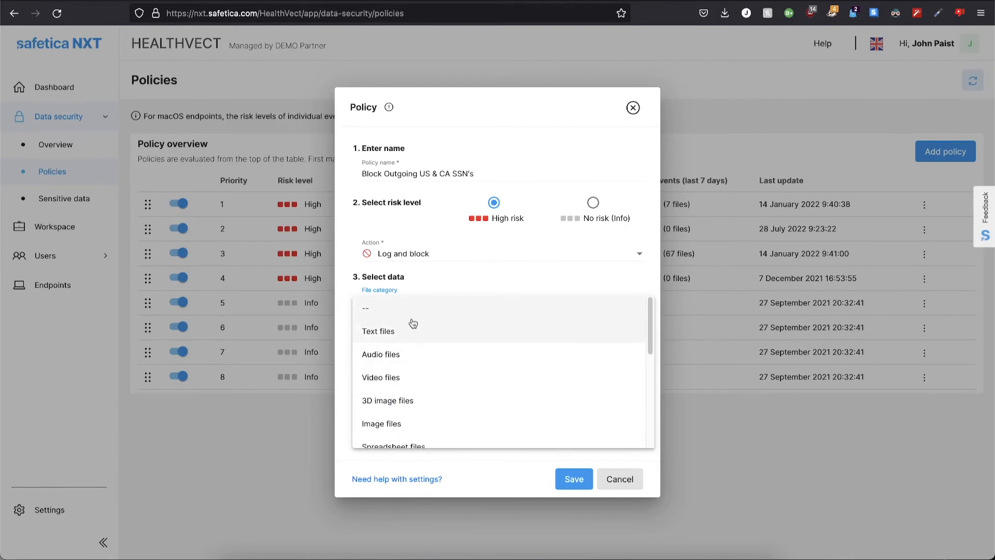
pyautogui.click(393, 311)
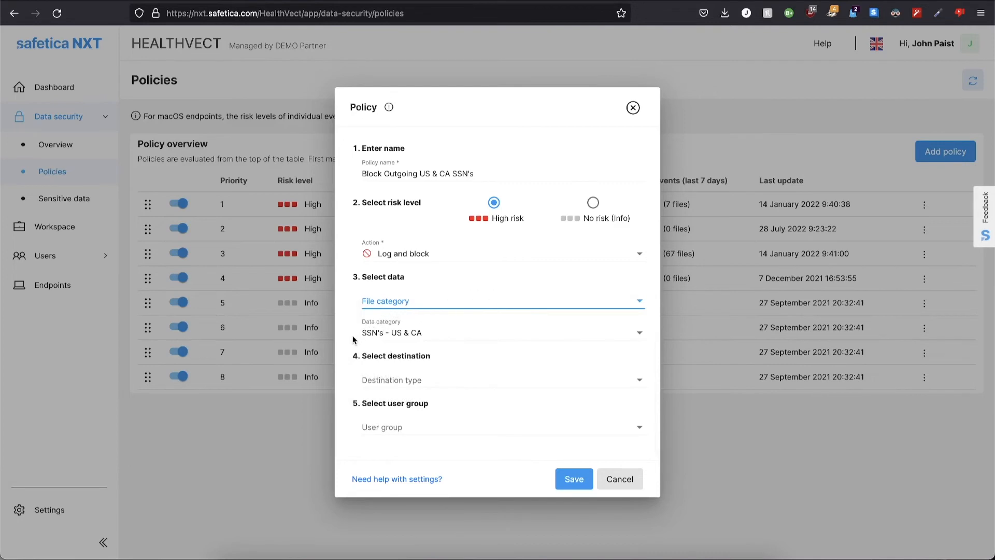
# Set the policy's data category to SSN's - US & CA and choose the blank option (--) for the destination type.
pyautogui.click(476, 339)
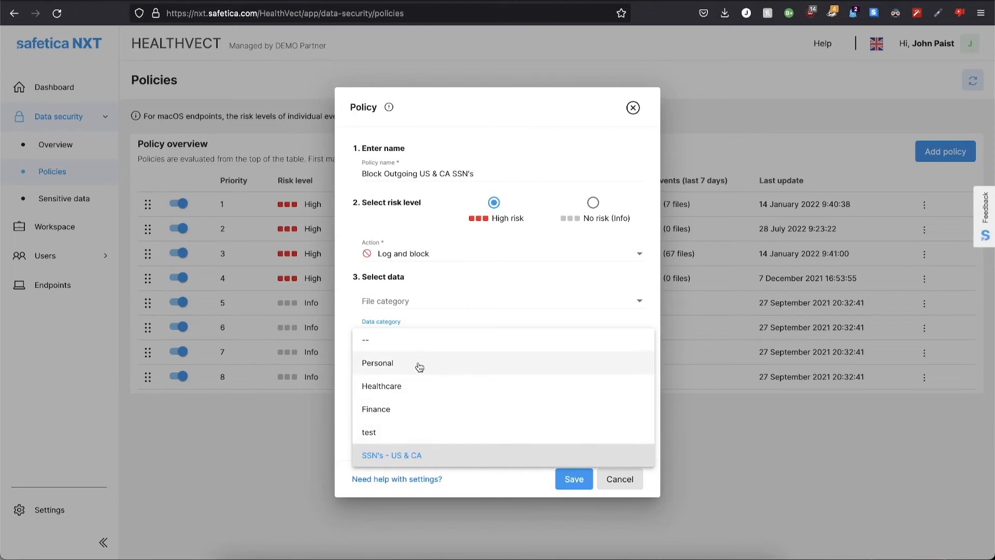
pyautogui.click(407, 458)
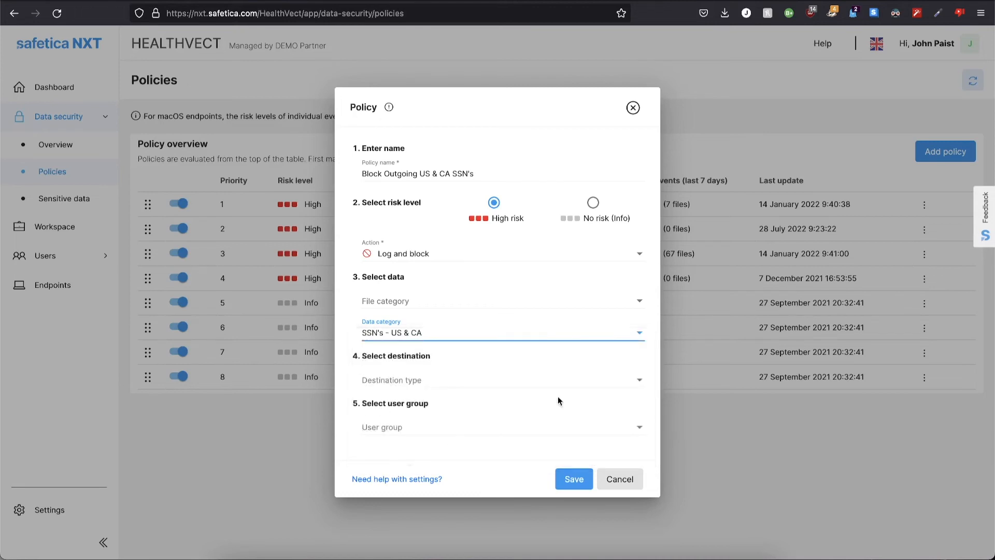
pyautogui.click(452, 384)
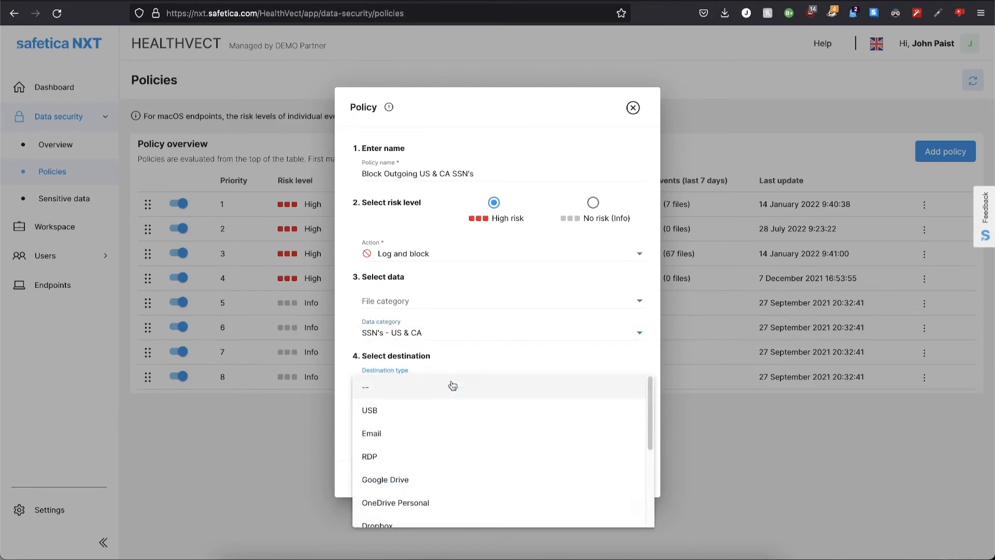
pyautogui.scroll(-4, 478, 434)
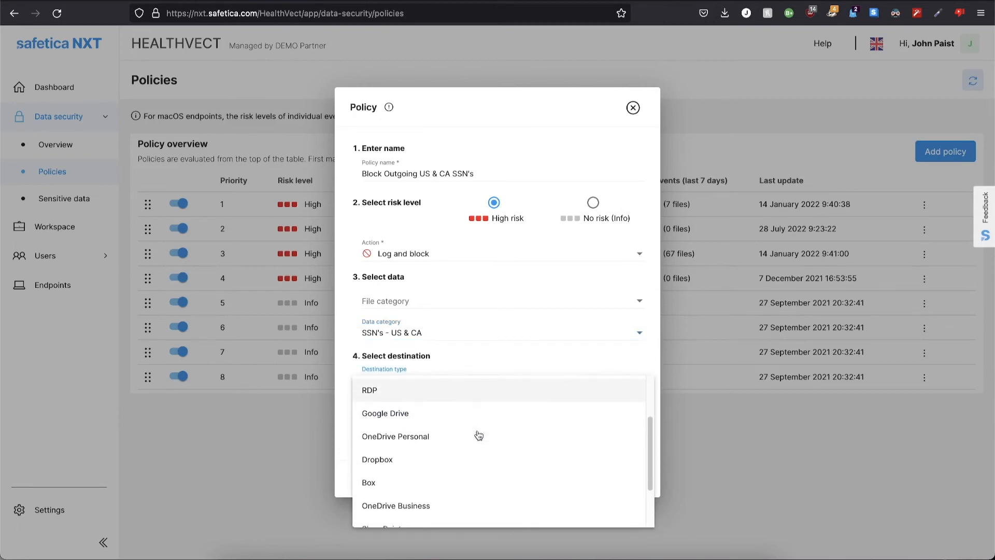
pyautogui.scroll(4, 478, 434)
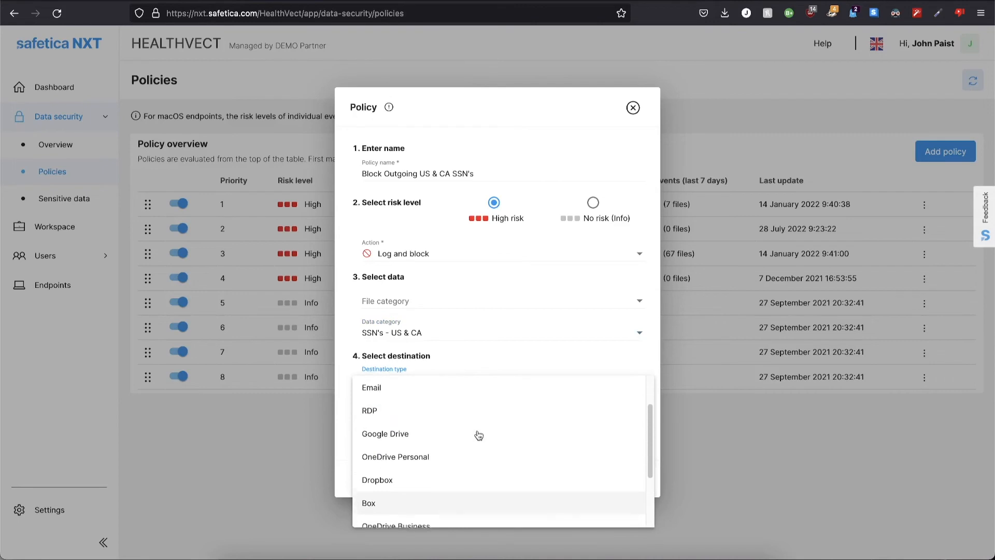
pyautogui.click(378, 390)
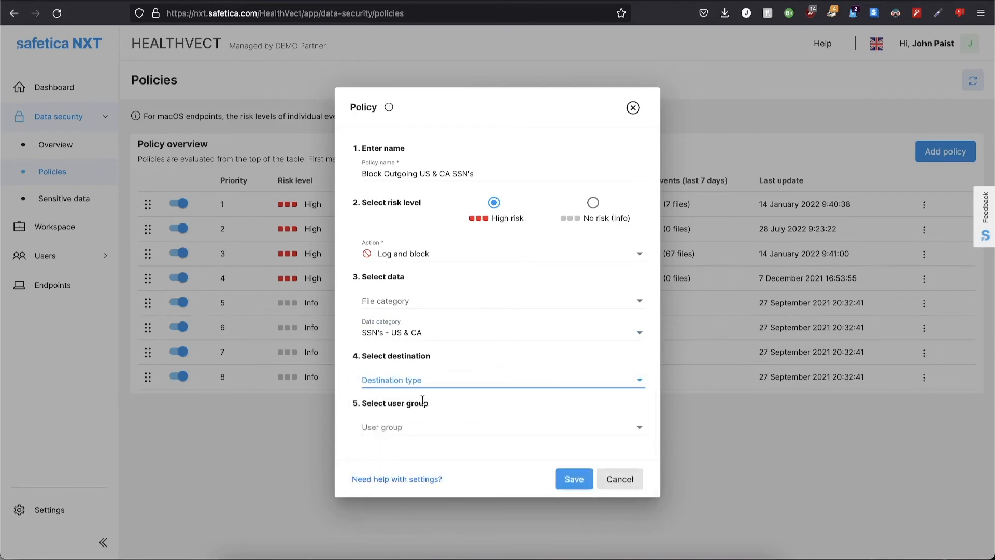
# Check the users offered for the policy's user group without selecting any, and save the policy.
pyautogui.click(416, 431)
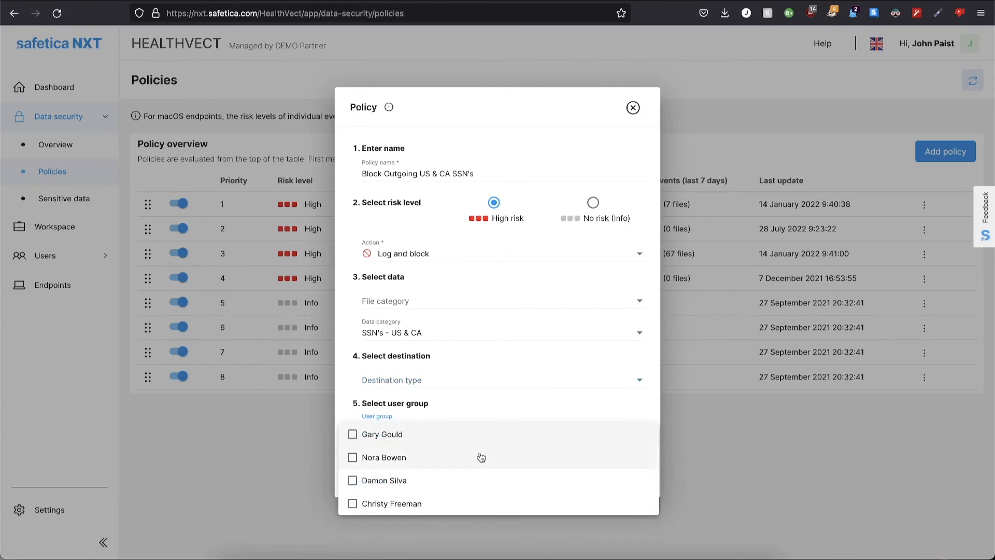
pyautogui.click(354, 404)
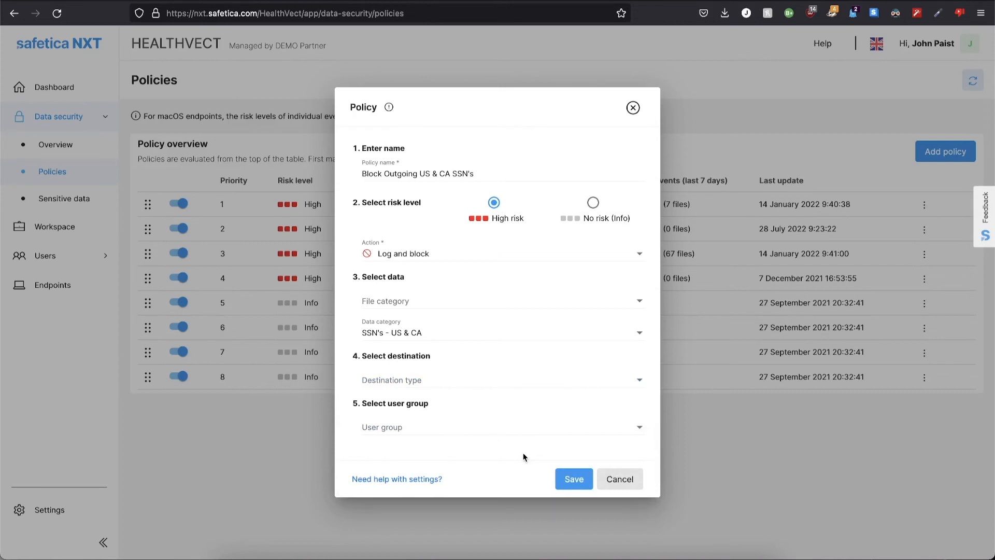
pyautogui.click(574, 480)
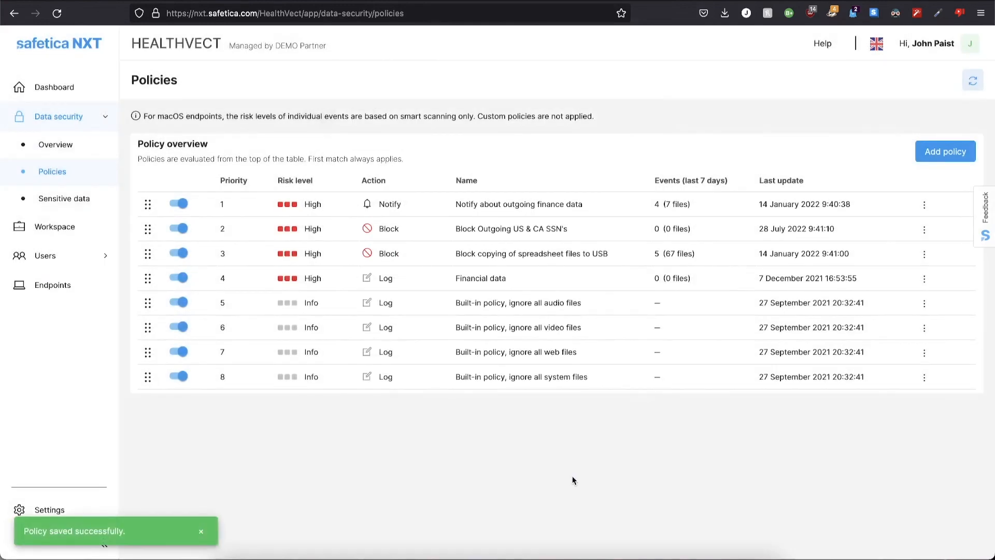